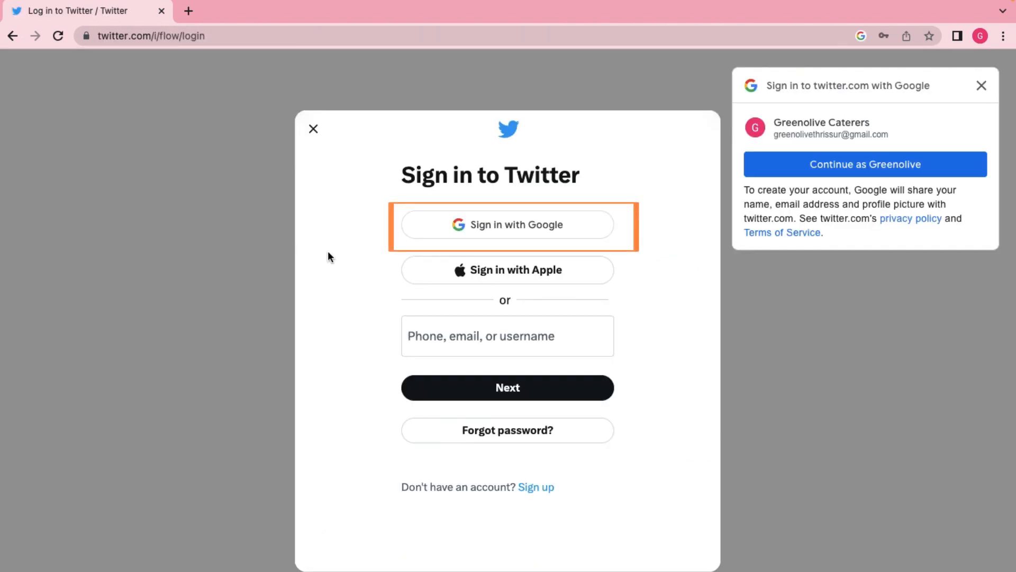
# Step: Sign in to Twitter with the existing Greenolive Caterers Google account and confirm the sign-in
pyautogui.click(457, 225)
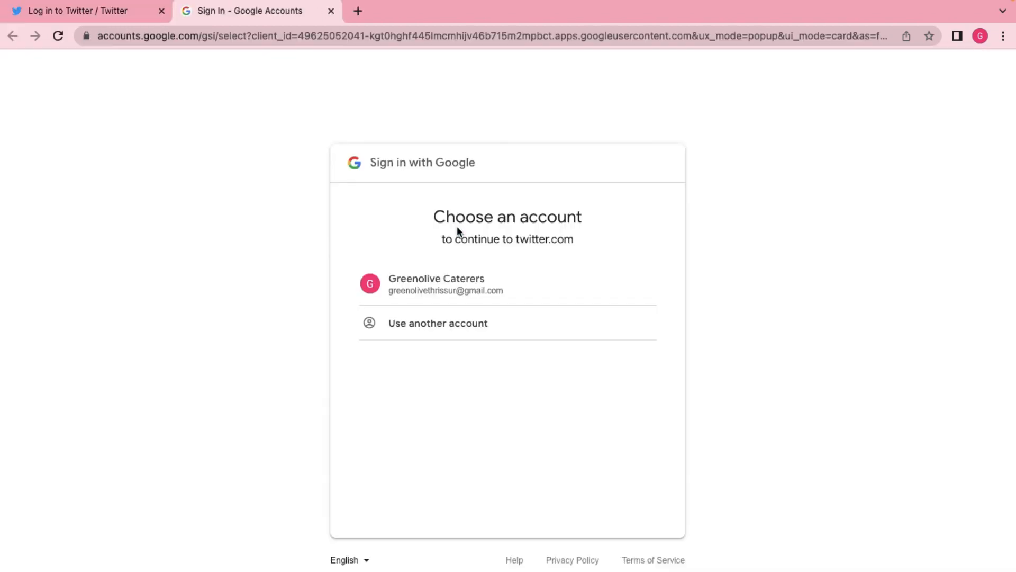
pyautogui.click(460, 289)
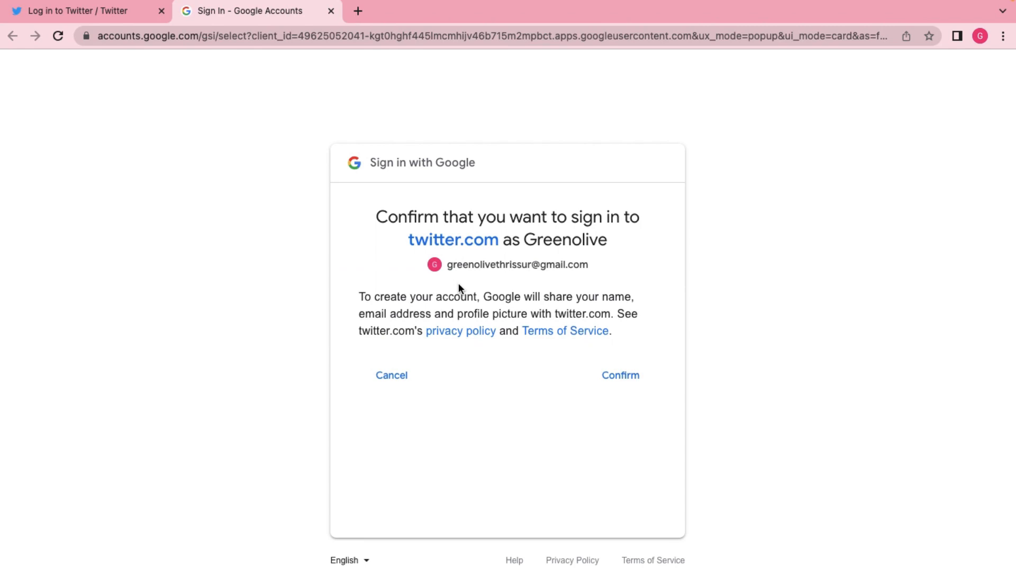
pyautogui.click(619, 376)
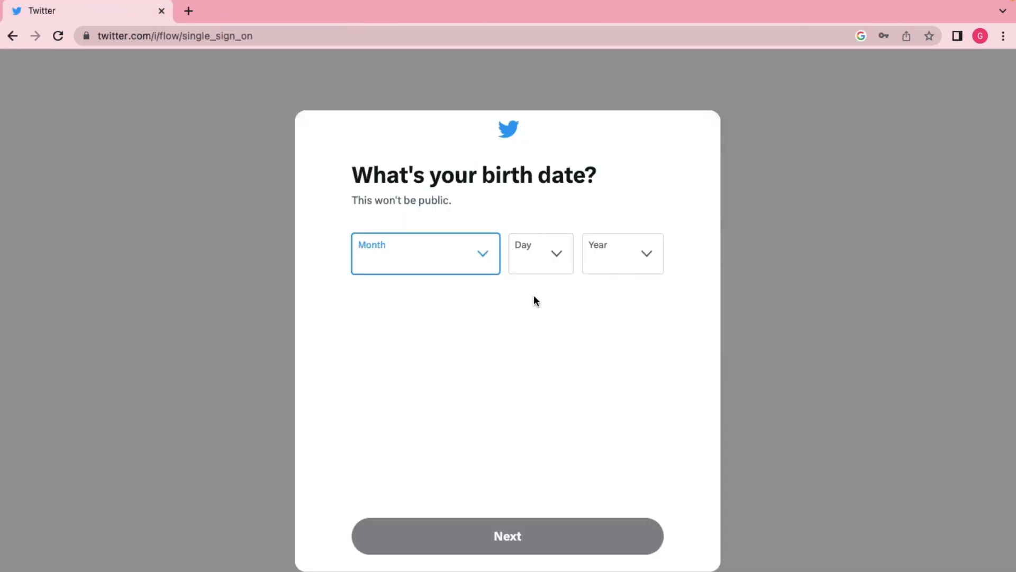
# Step: Enter the account holder's full date of birth and continue the sign-up
pyautogui.click(483, 258)
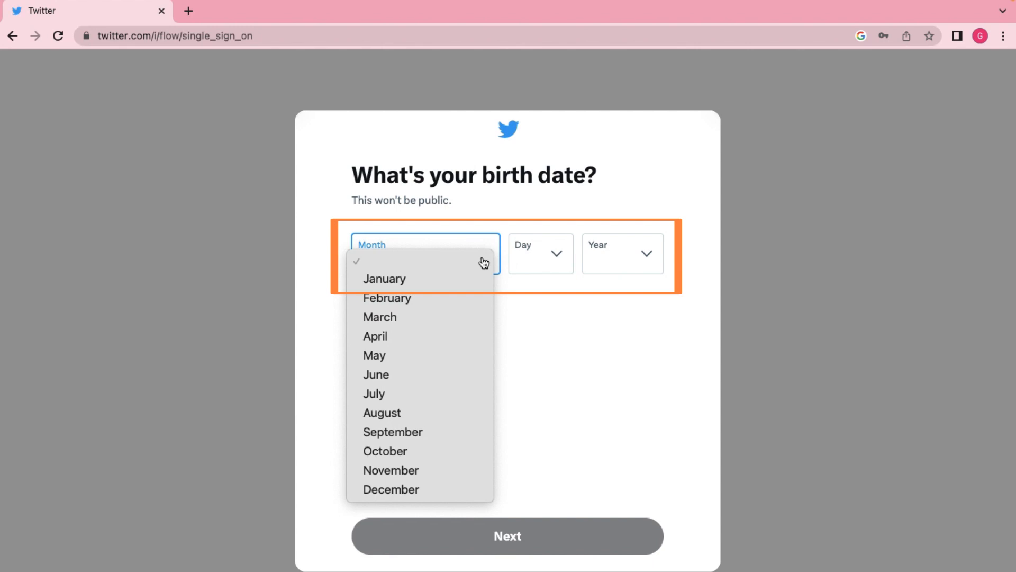
pyautogui.click(406, 374)
pyautogui.click(551, 256)
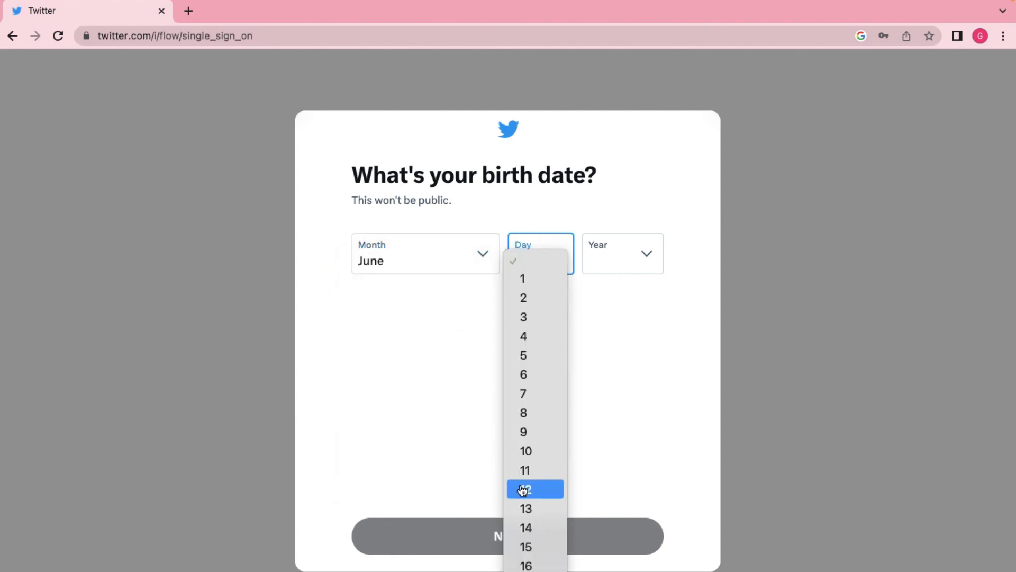
pyautogui.click(528, 545)
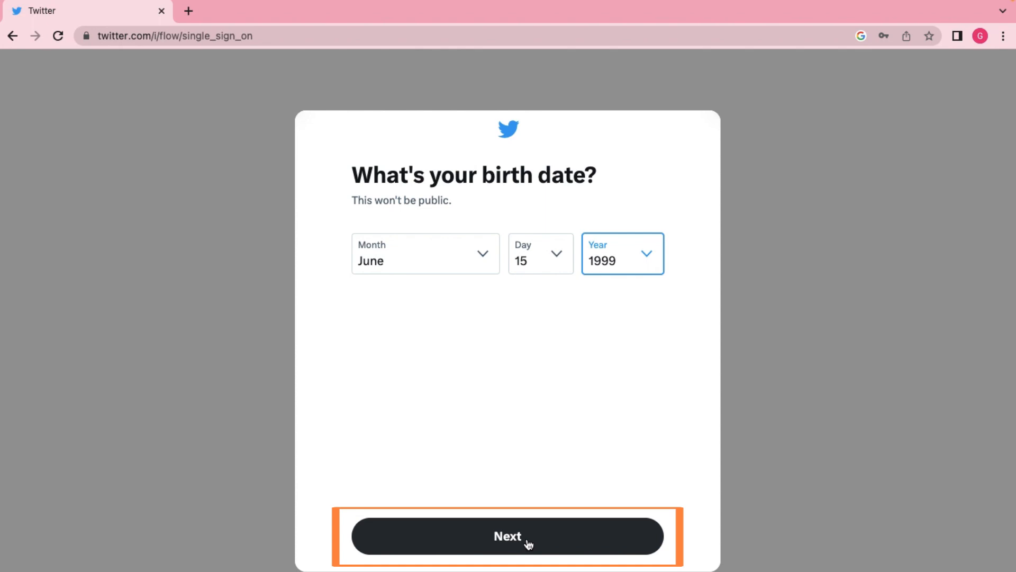
pyautogui.click(528, 543)
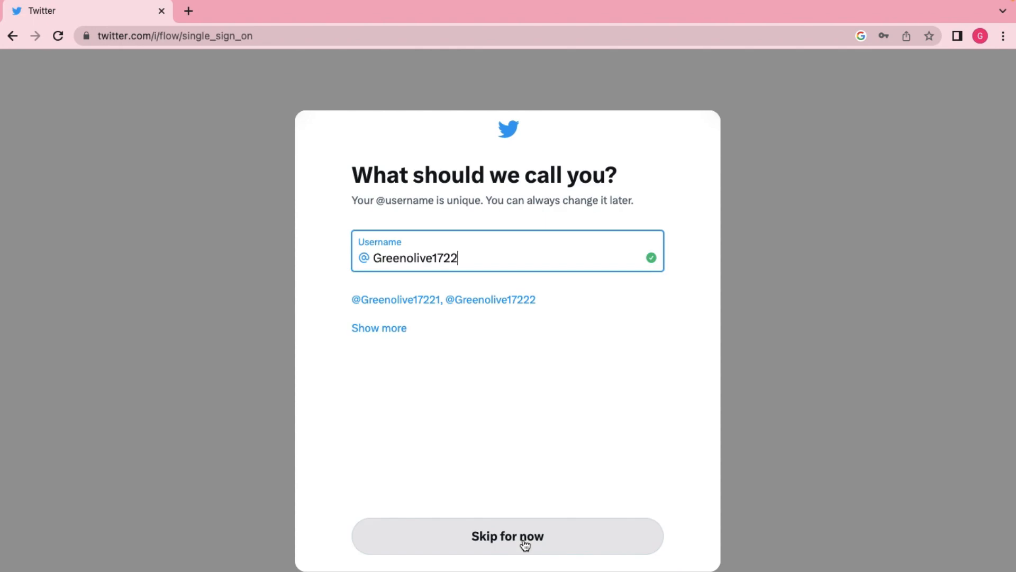
# Step: Try to replace the digits of the suggested username with "thrissur" and continue past the username screen
pyautogui.press('BackSpace')
pyautogui.press('BackSpace')
pyautogui.press('BackSpace')
pyautogui.press('BackSpace')
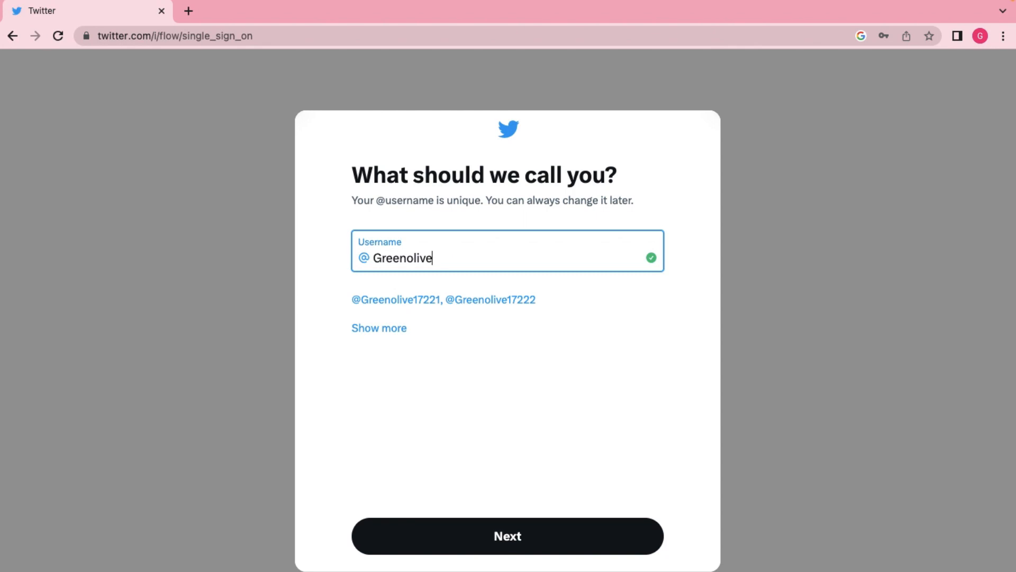
pyautogui.write('thrissur')
pyautogui.click(529, 538)
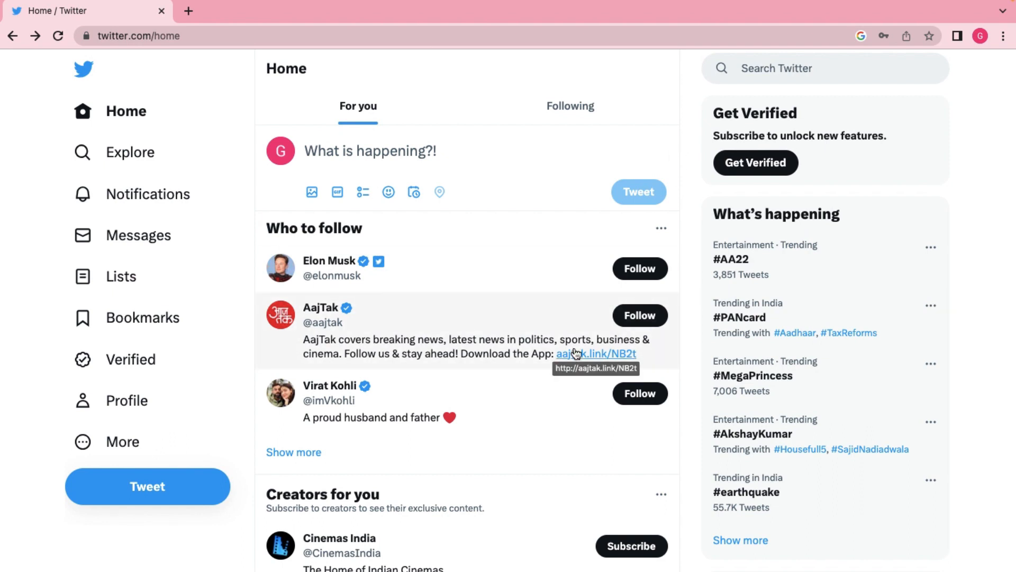
# Step: Open the account's own profile for editing and look through its editable fields
pyautogui.scroll(-1, 354, 381)
pyautogui.click(136, 408)
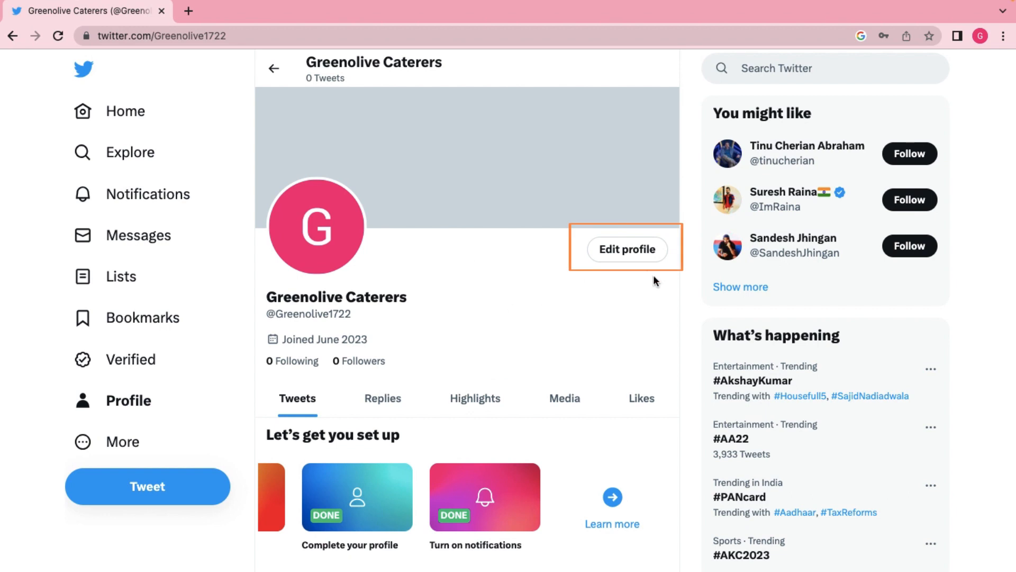
pyautogui.click(640, 252)
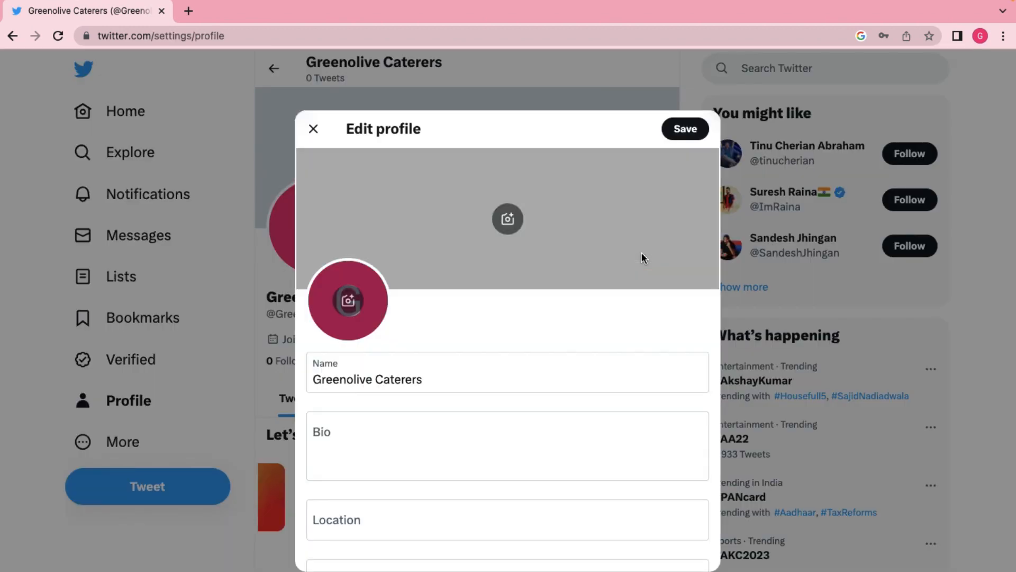
pyautogui.scroll(-3, 526, 390)
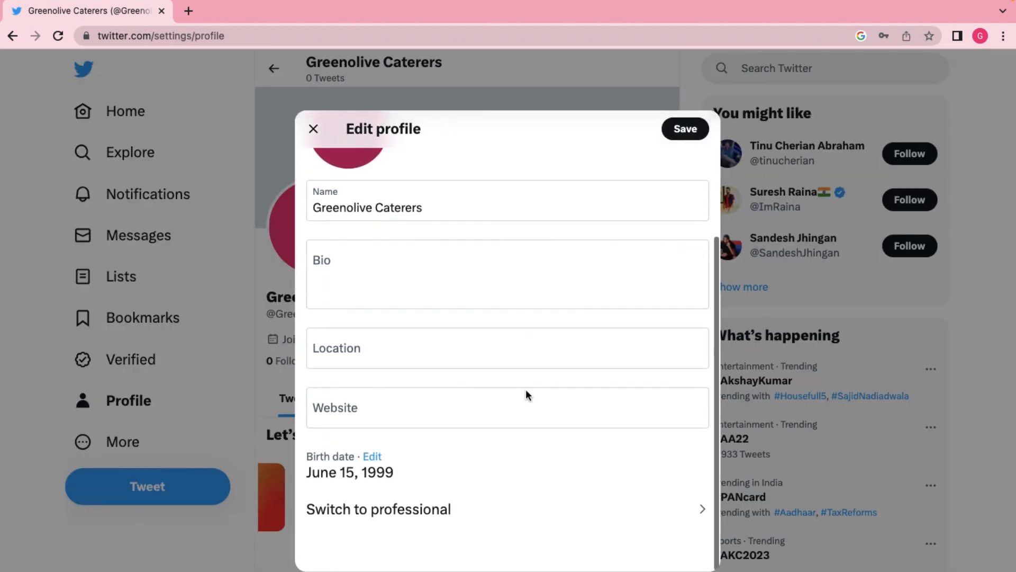
pyautogui.scroll(3, 526, 389)
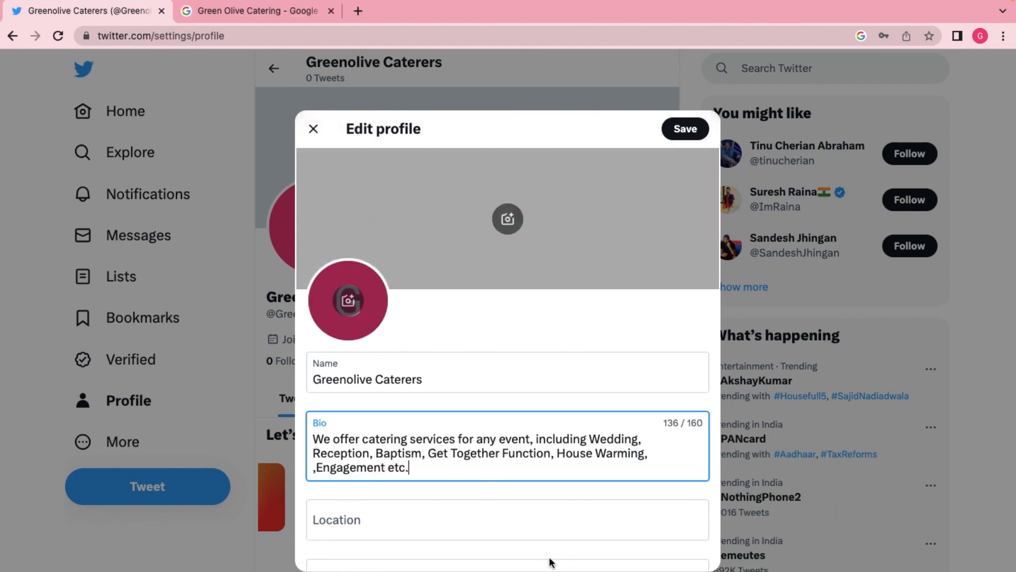
# Step: Set the profile location to Thrissur and save the profile
pyautogui.scroll(-2, 540, 520)
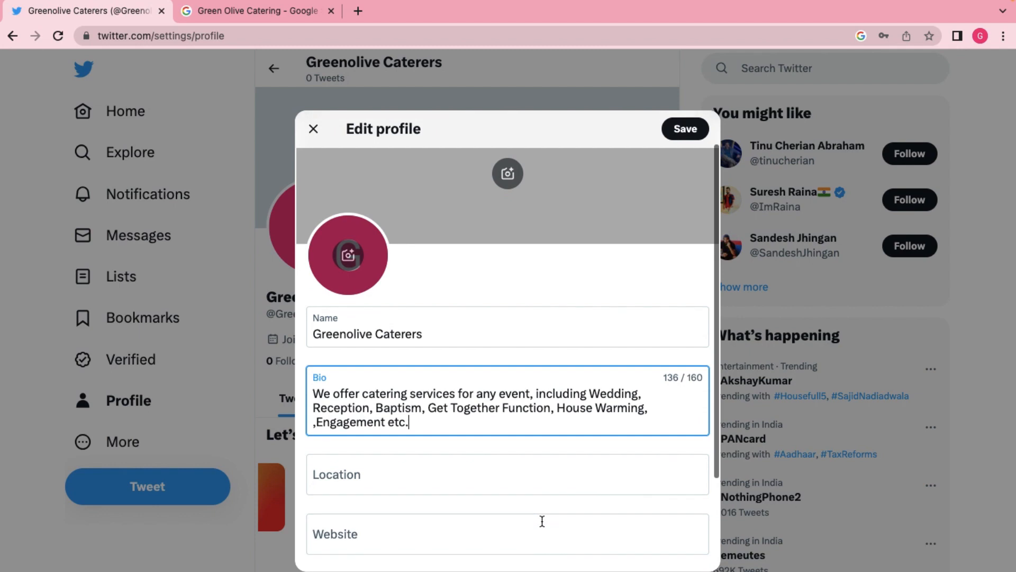
pyautogui.click(515, 477)
pyautogui.write('T')
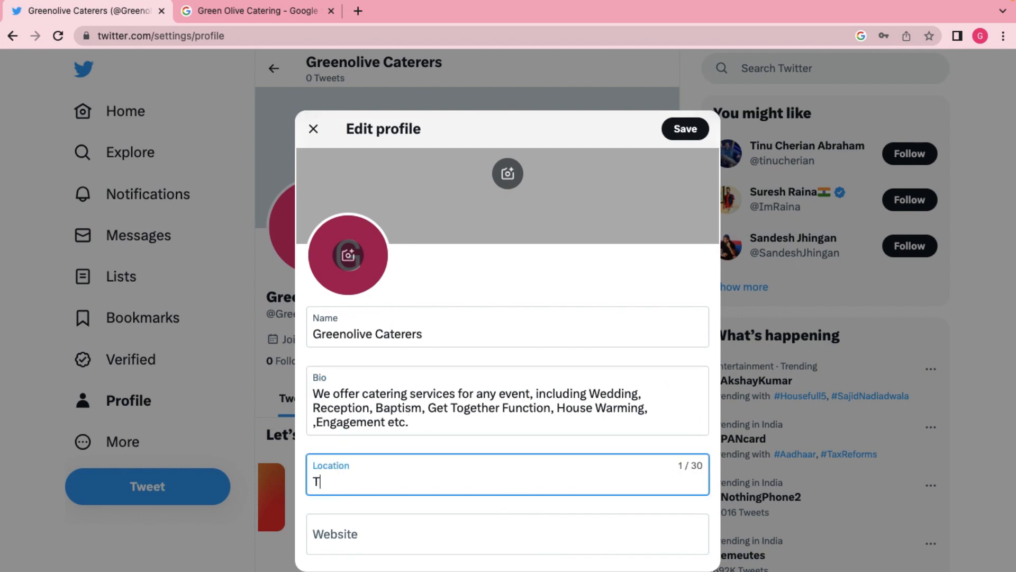
pyautogui.write('hrissur')
pyautogui.scroll(-1, 515, 500)
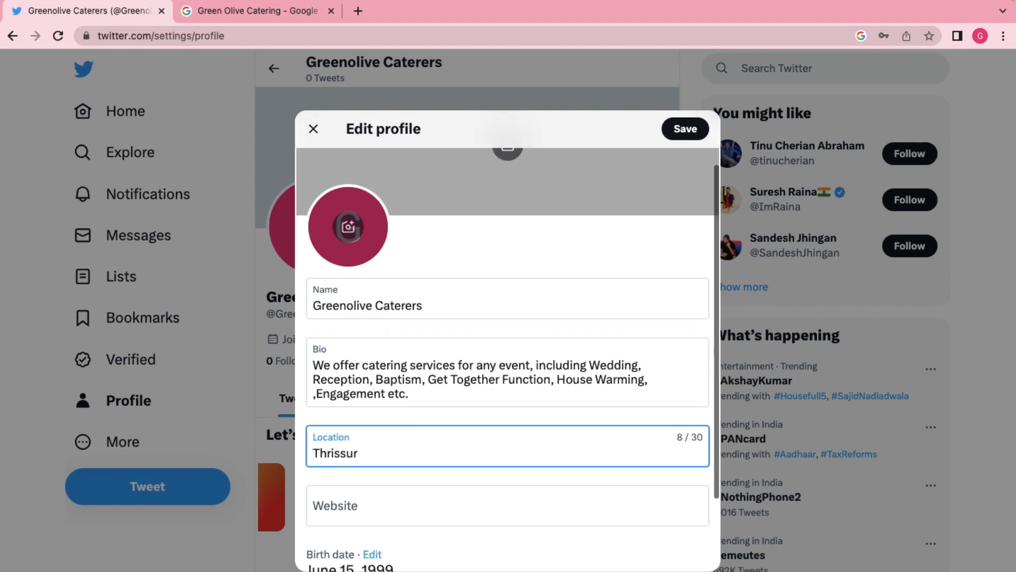
pyautogui.scroll(-1, 515, 500)
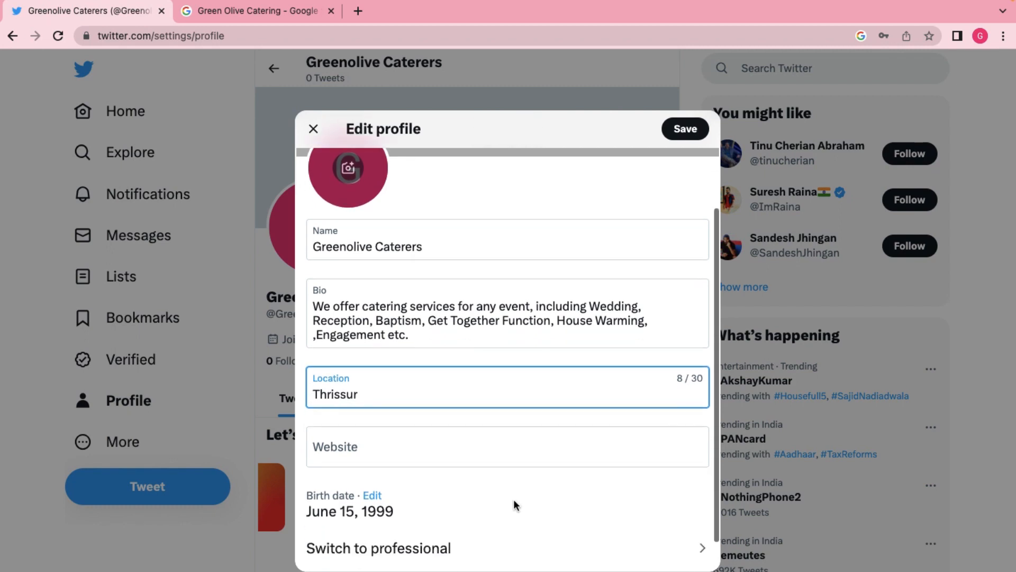
pyautogui.scroll(-1, 513, 499)
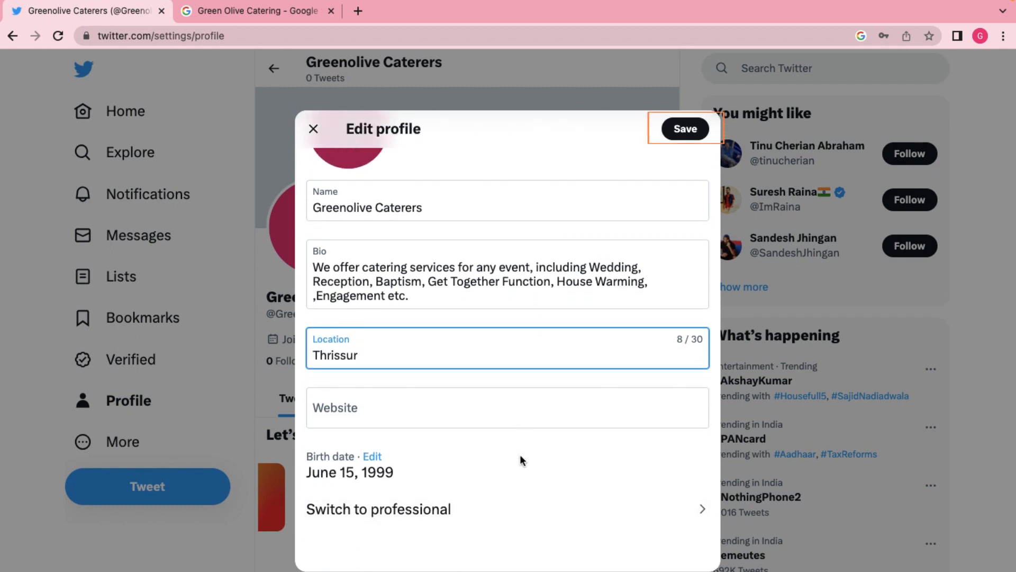
pyautogui.click(692, 134)
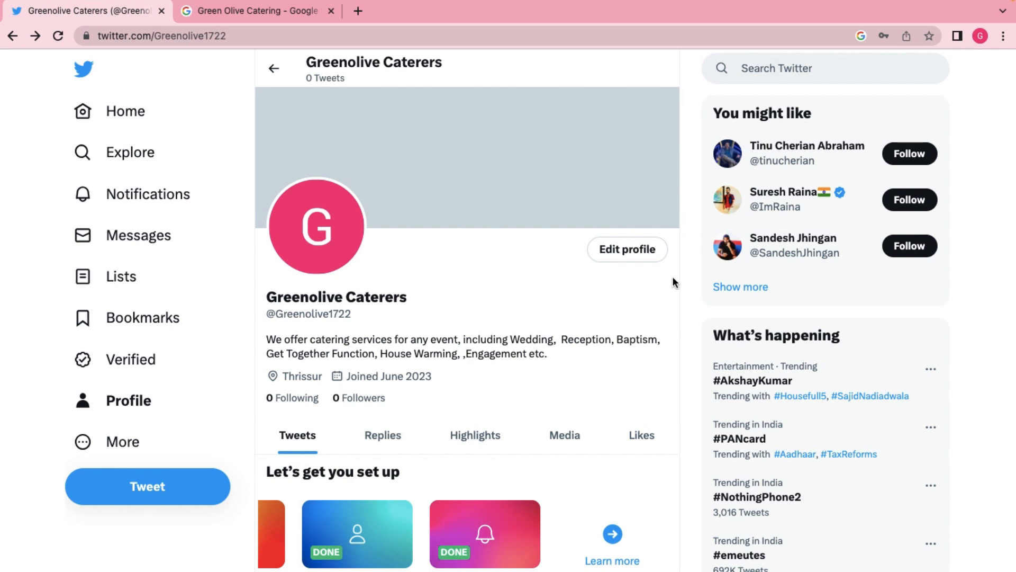
# Step: Reopen the profile for editing and save it with the Green Olive catering header image and logo profile picture
pyautogui.click(646, 252)
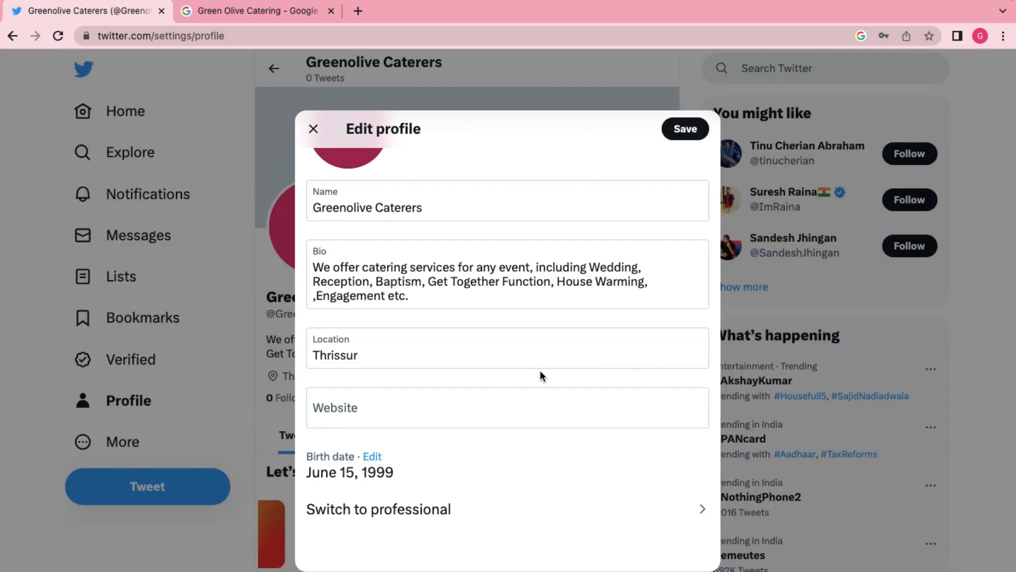
pyautogui.scroll(3, 541, 376)
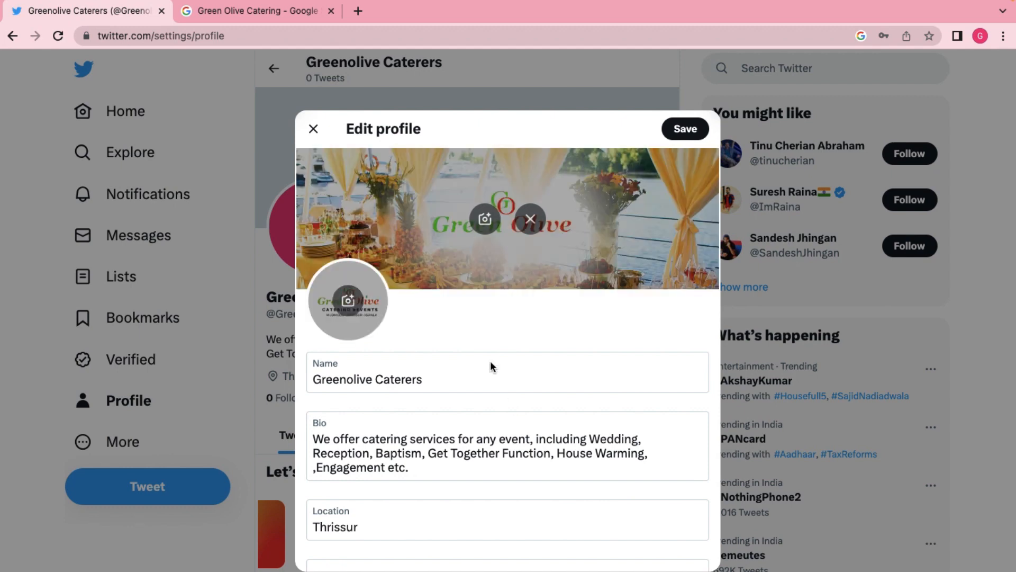
pyautogui.scroll(-1, 490, 361)
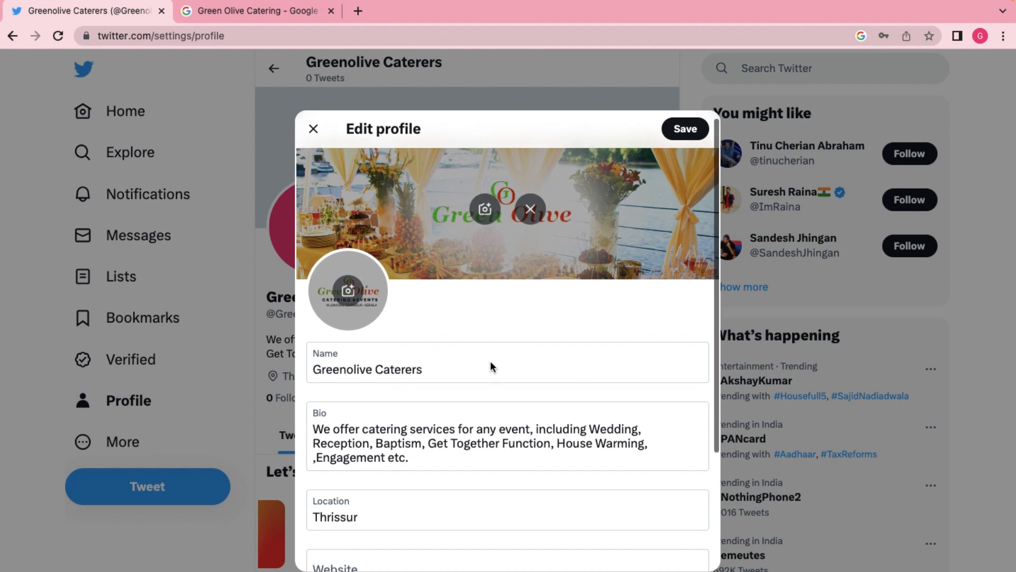
pyautogui.scroll(-3, 491, 362)
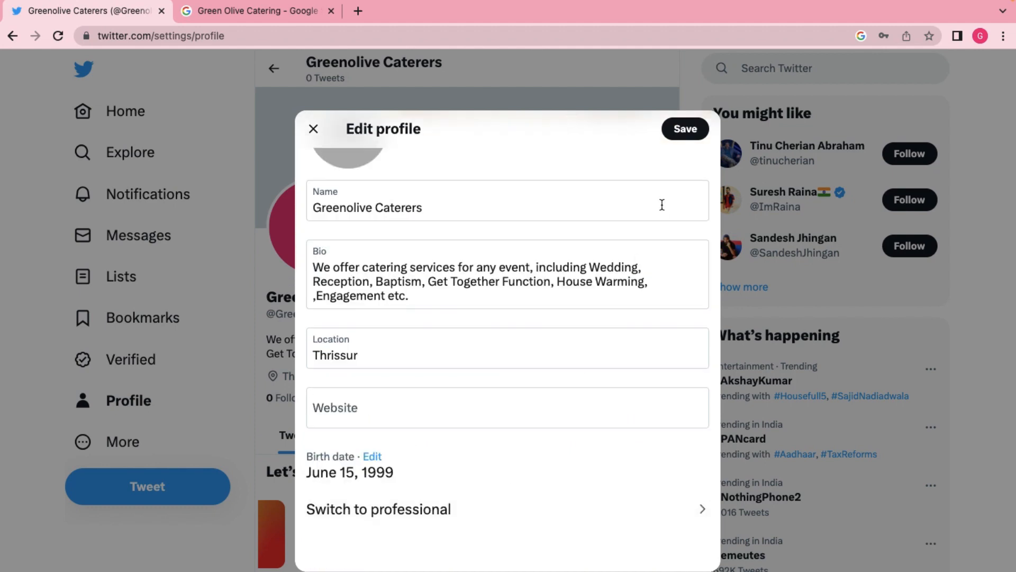
pyautogui.click(695, 139)
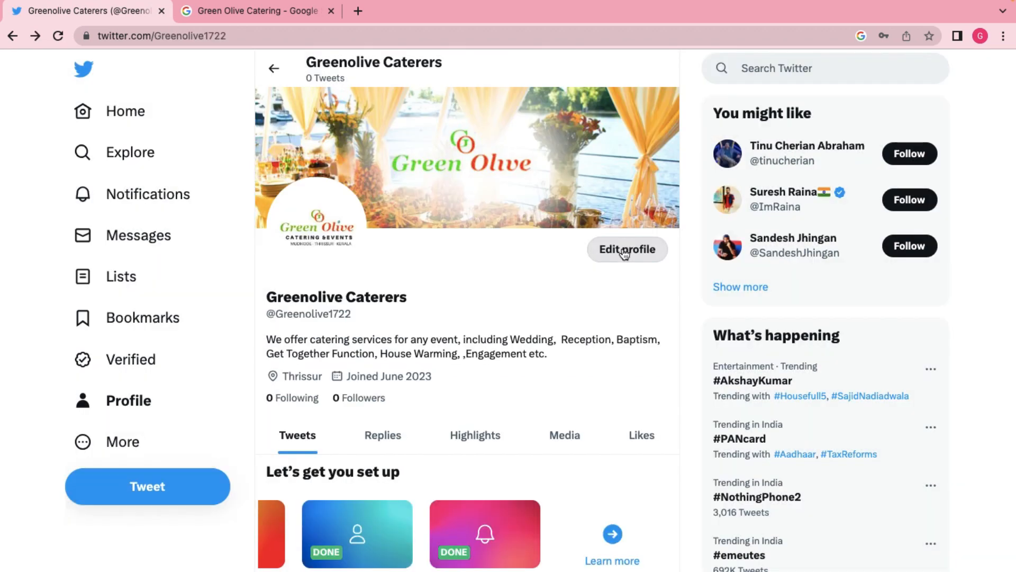
# Step: Start converting the profile to a professional account and agree to the Professional Account policy
pyautogui.click(623, 249)
pyautogui.scroll(-3, 544, 366)
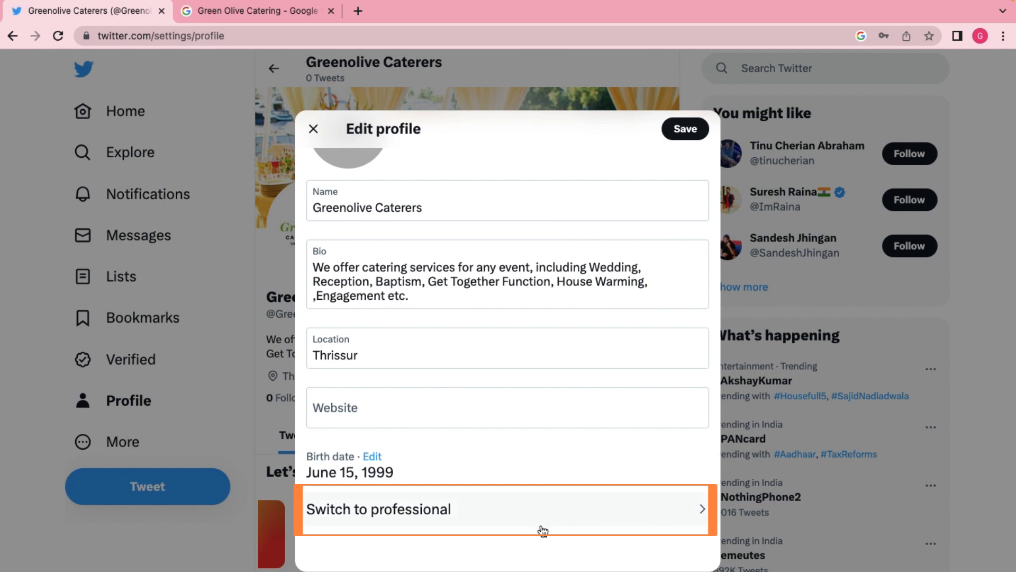
pyautogui.click(479, 521)
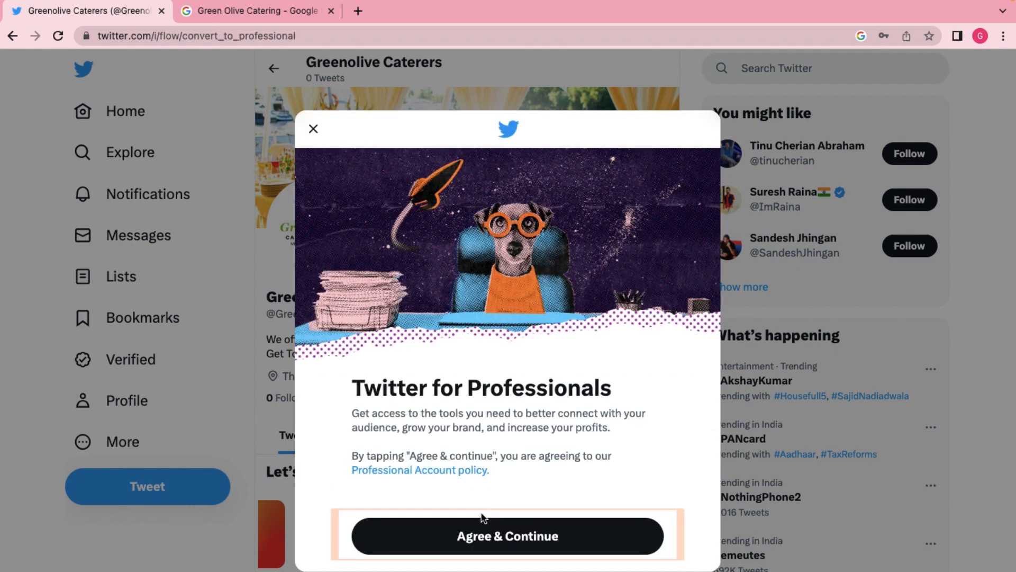
pyautogui.click(538, 546)
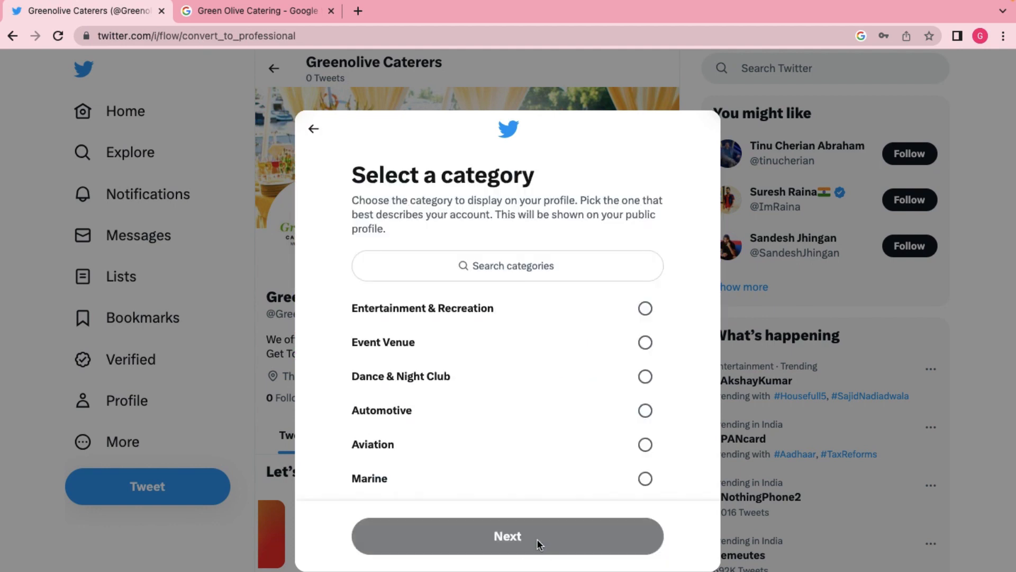
# Step: Search the categories for "catering", choose Catering Service, and continue with Business as the account type
pyautogui.click(543, 268)
pyautogui.write('catering')
pyautogui.click(547, 307)
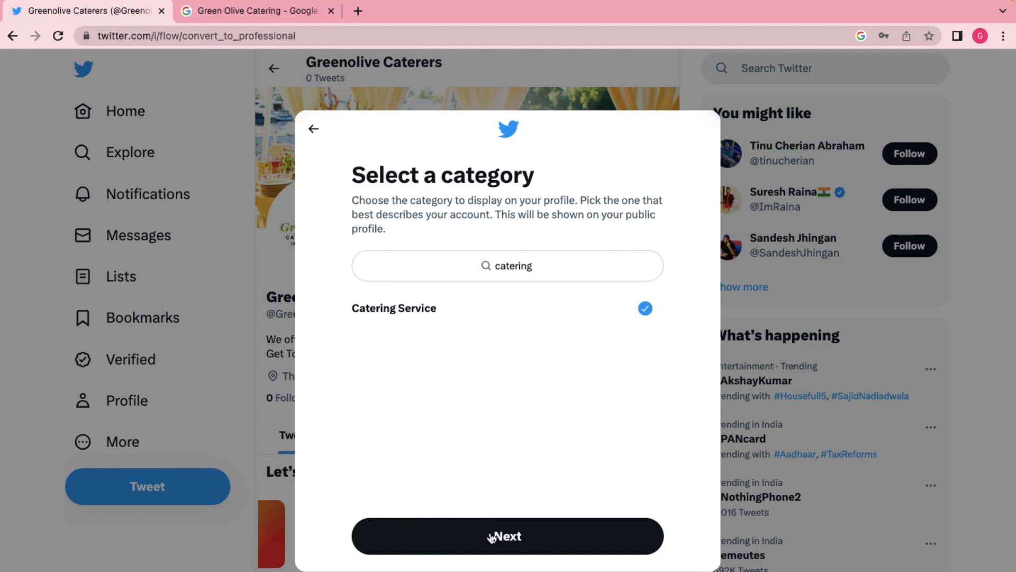
pyautogui.click(498, 539)
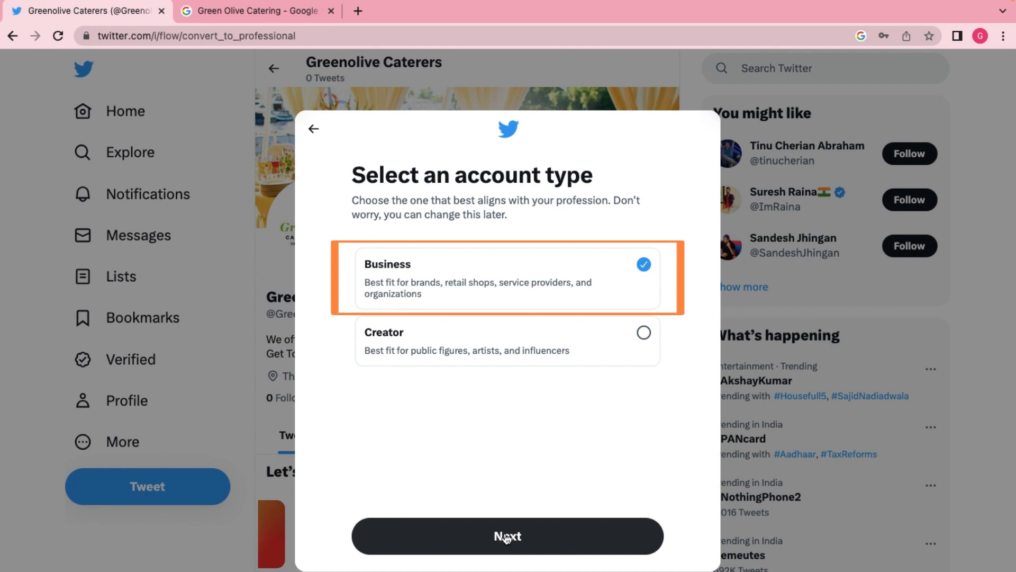
pyautogui.click(506, 537)
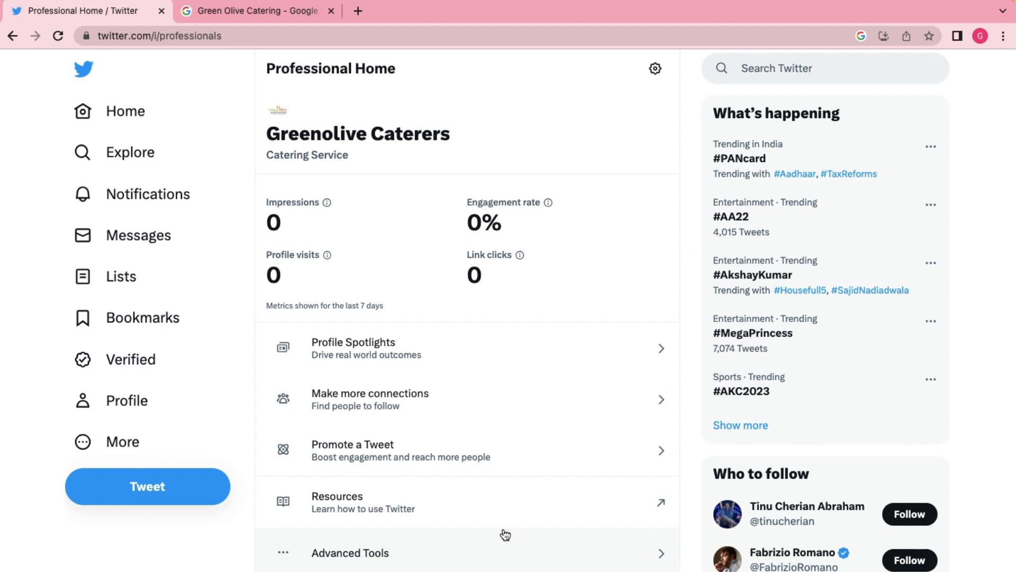
# Step: Go to the home feed and attach the Green Olive catering flyer image to a new tweet
pyautogui.scroll(-2, 504, 531)
pyautogui.scroll(2, 502, 527)
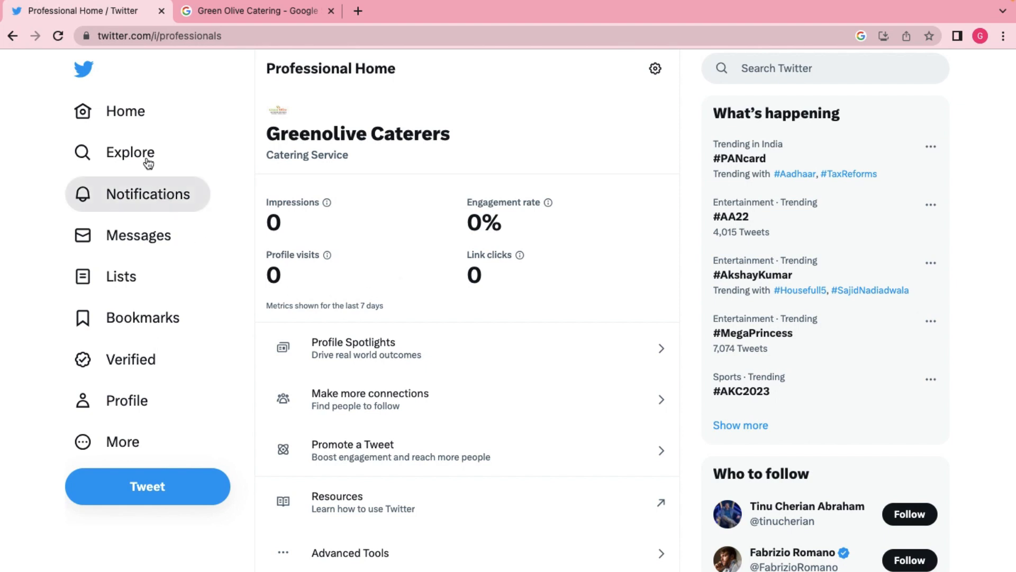
pyautogui.click(140, 132)
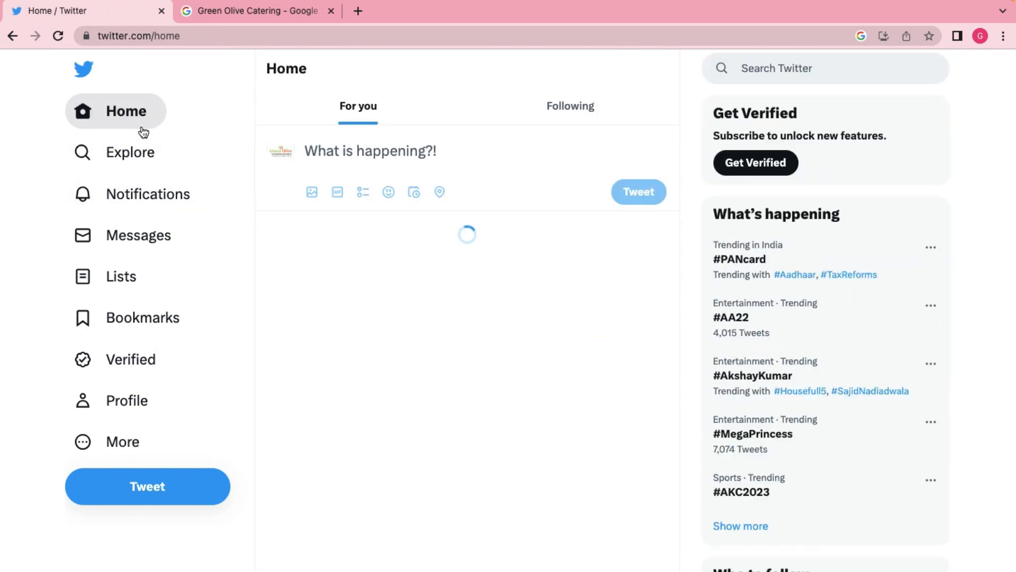
pyautogui.click(314, 192)
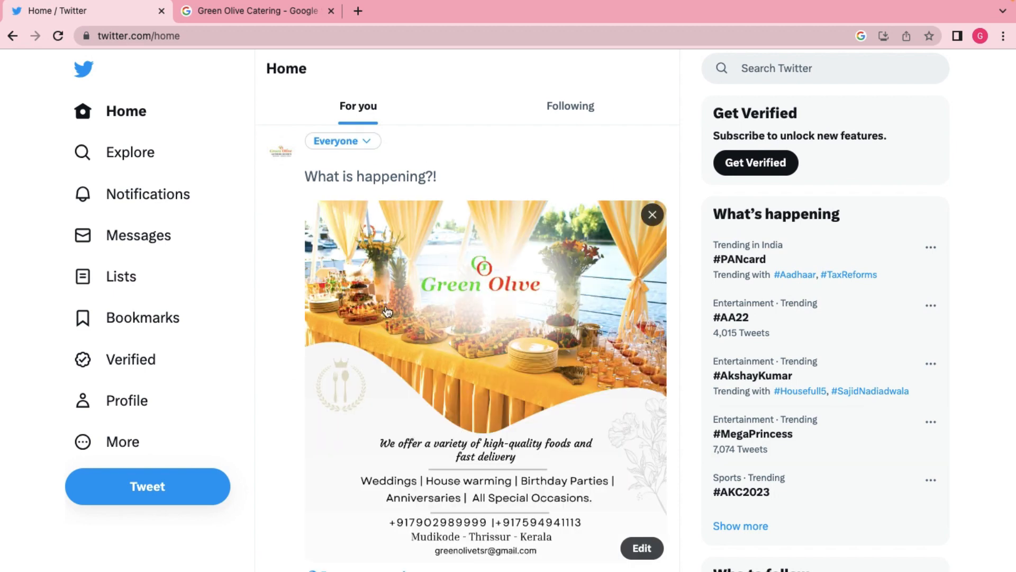
# Step: Write the tweet text offering catering services for weddings, receptions, parties and all celebrations, ending with the hashtags #cateringservice #thrissur #Catering #events
pyautogui.click(438, 177)
pyautogui.write('We offer catering services for any event, including Wedding, Mehndi, Reception, Baptism, Get Together Function, House Warming, Theme Buffet ,Engagement, Retirement, Parties and All Festivals And Celebrations.')
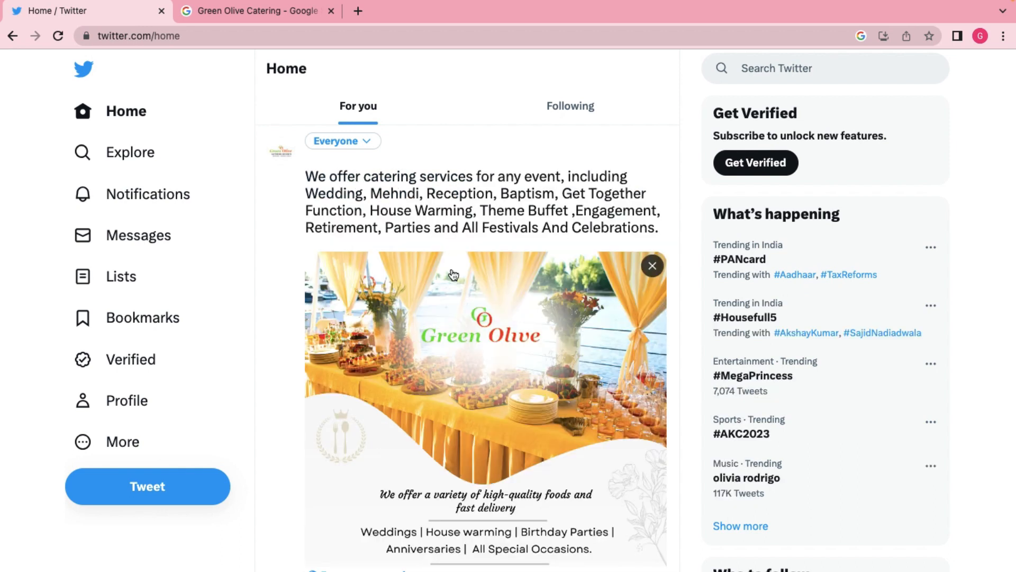
pyautogui.scroll(-3, 453, 274)
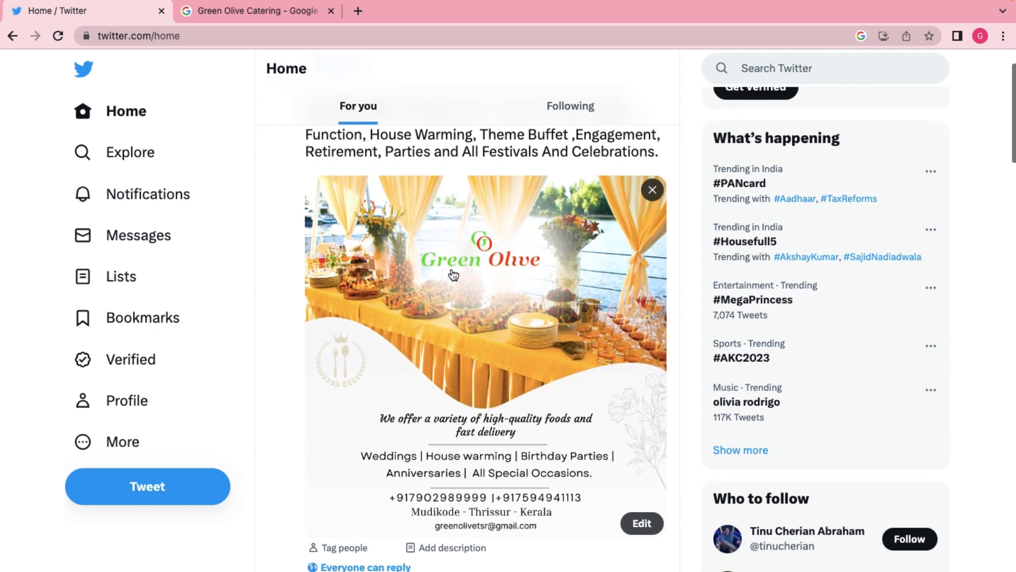
pyautogui.scroll(2, 461, 274)
pyautogui.write('#cateringservice #thrissur #Catering #events')
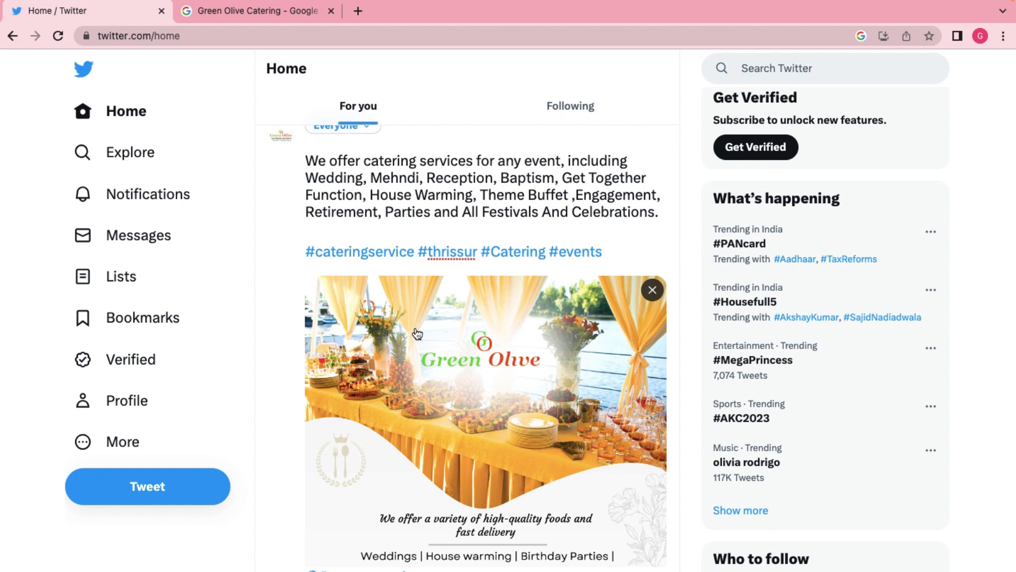
# Step: Choose Everyone as the tweet's audience and allow Everyone to reply to it
pyautogui.scroll(1, 418, 333)
pyautogui.click(365, 142)
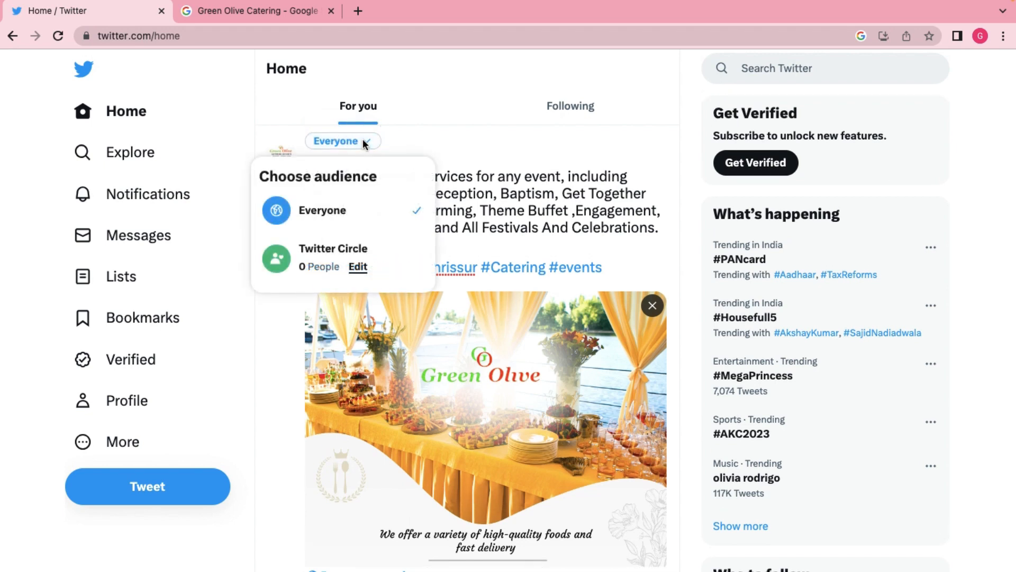
pyautogui.click(403, 203)
pyautogui.scroll(-5, 529, 238)
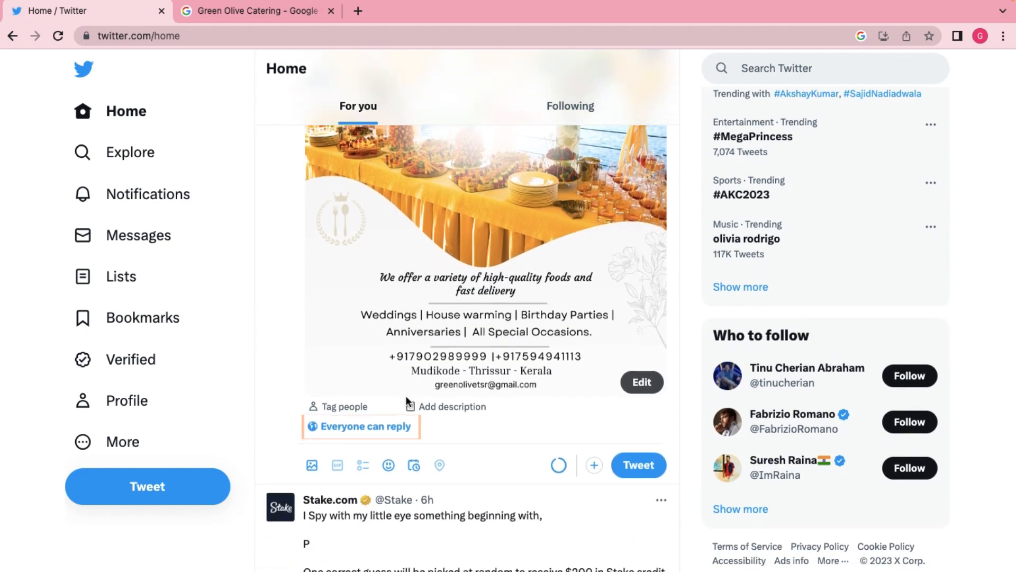
pyautogui.click(384, 426)
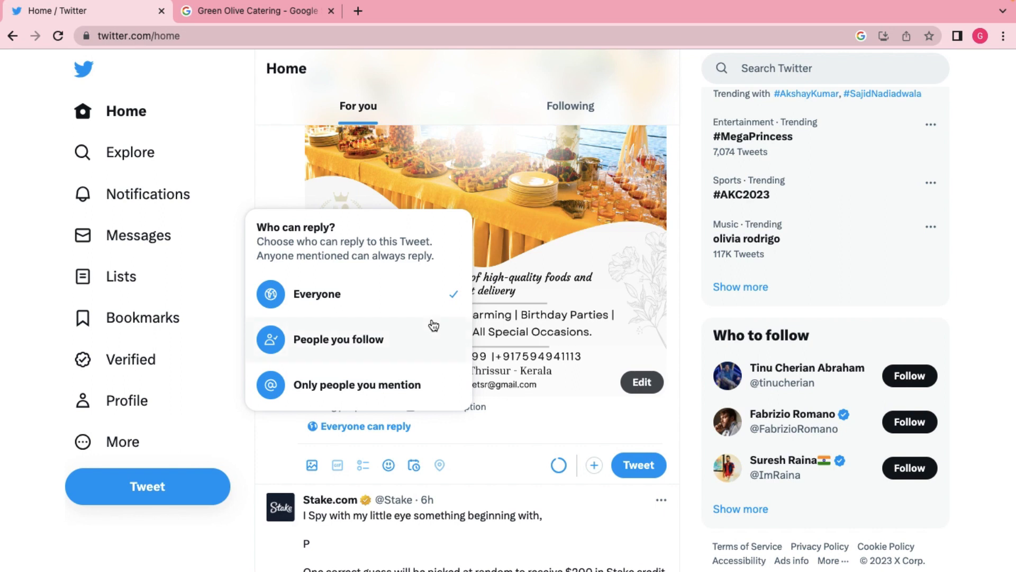
pyautogui.click(409, 312)
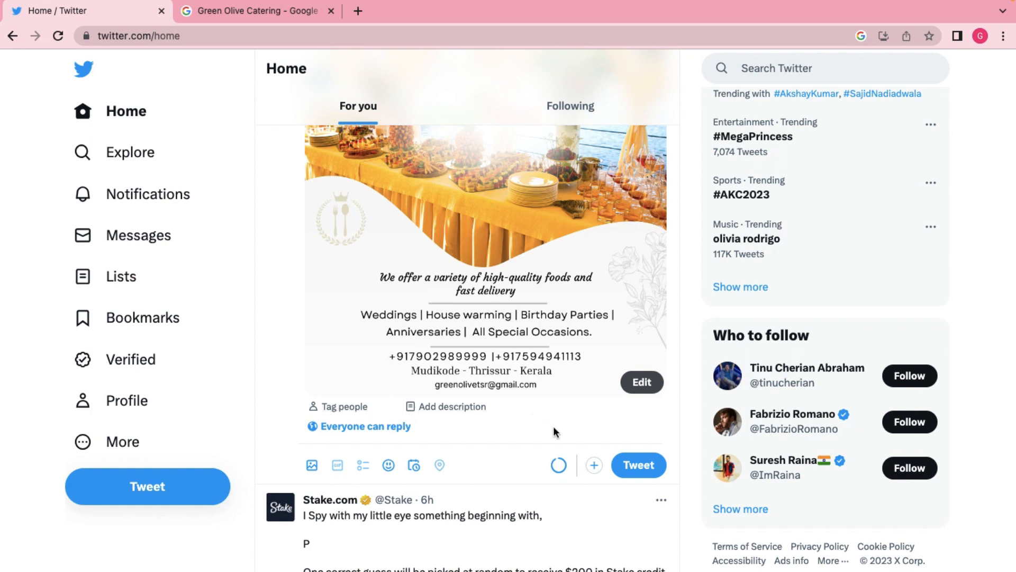
# Step: Check the finished draft with the Green Olive flyer and publish the tweet
pyautogui.scroll(-2, 555, 431)
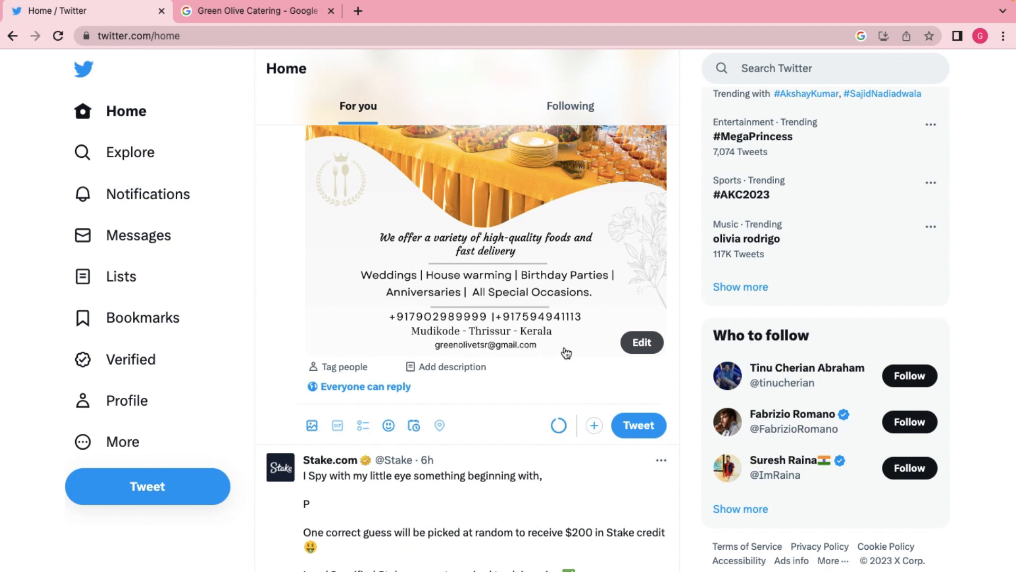
pyautogui.scroll(2, 564, 348)
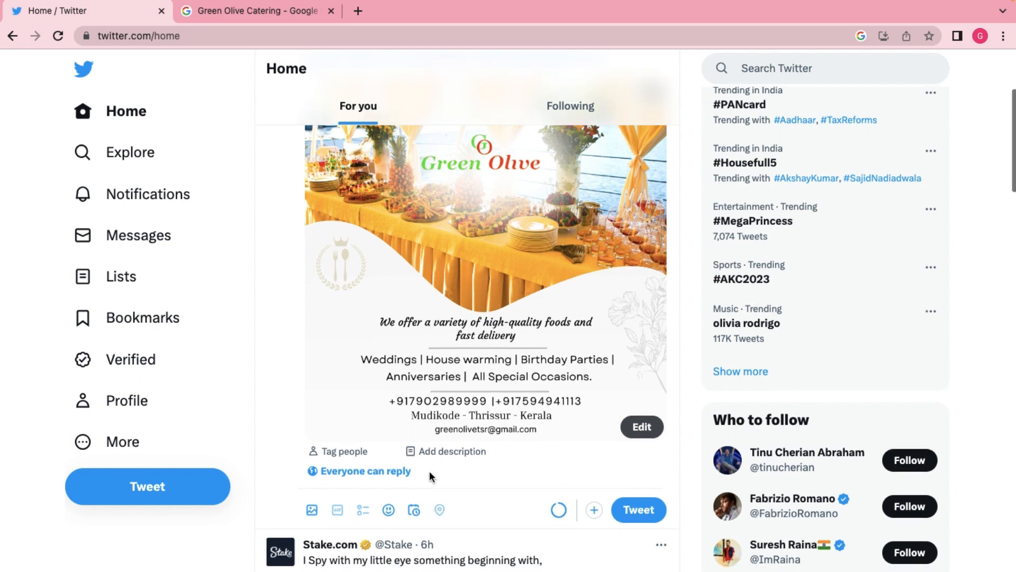
pyautogui.scroll(-2, 431, 476)
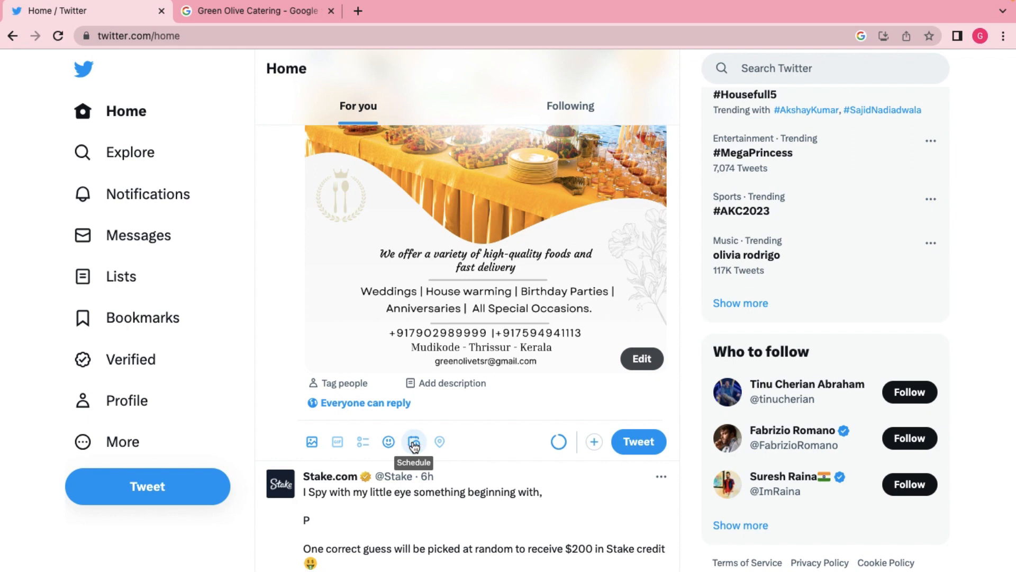
pyautogui.scroll(1, 562, 310)
pyautogui.click(646, 487)
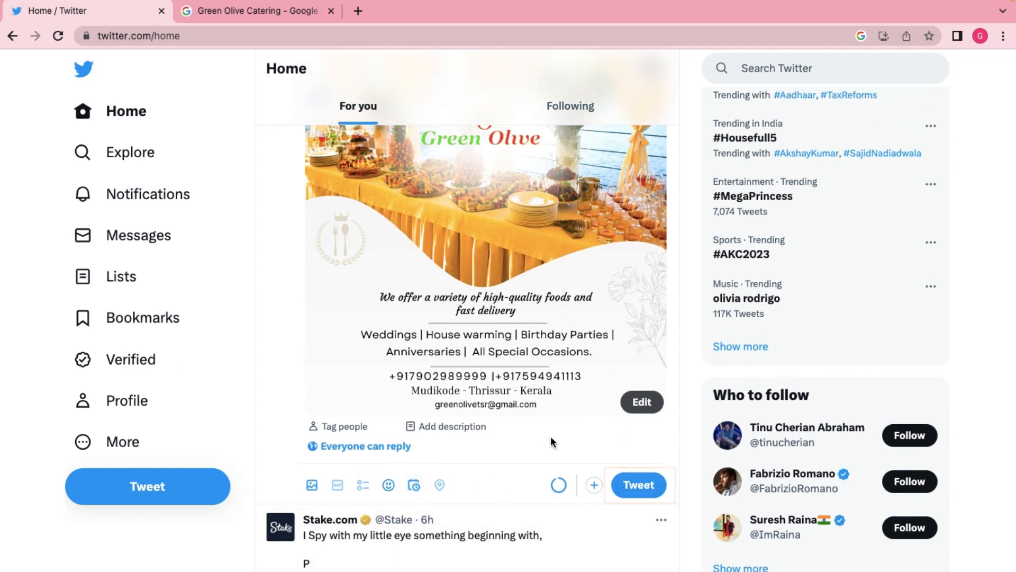
# Step: View all notifications, those for mentions and those from verified accounts, and open the message inbox
pyautogui.click(175, 194)
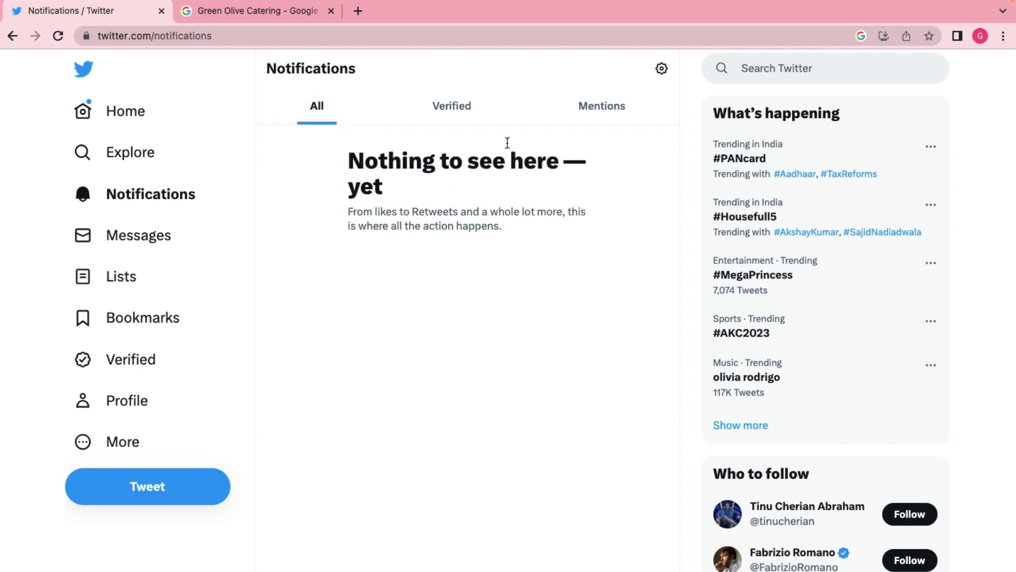
pyautogui.click(615, 116)
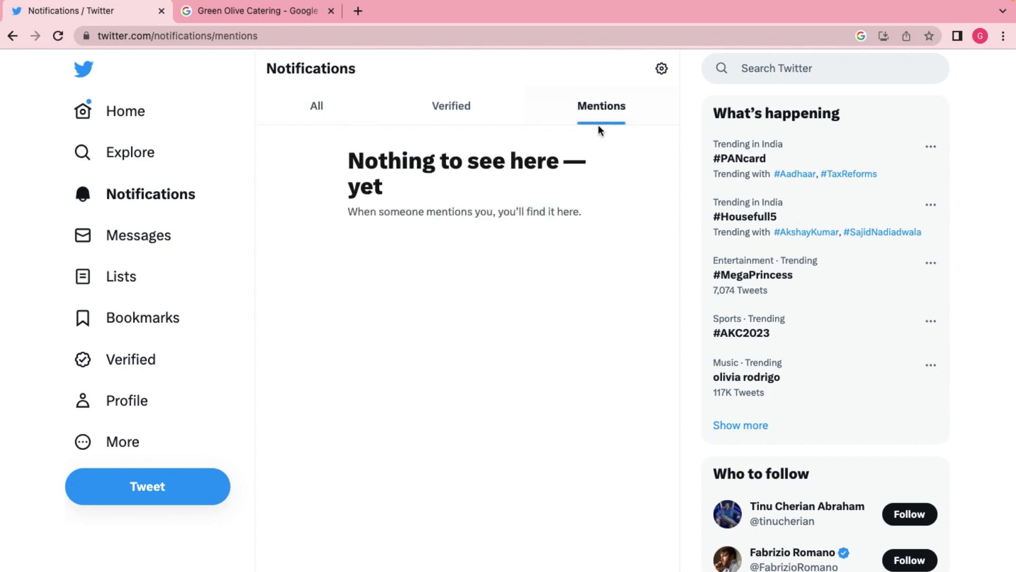
pyautogui.click(446, 105)
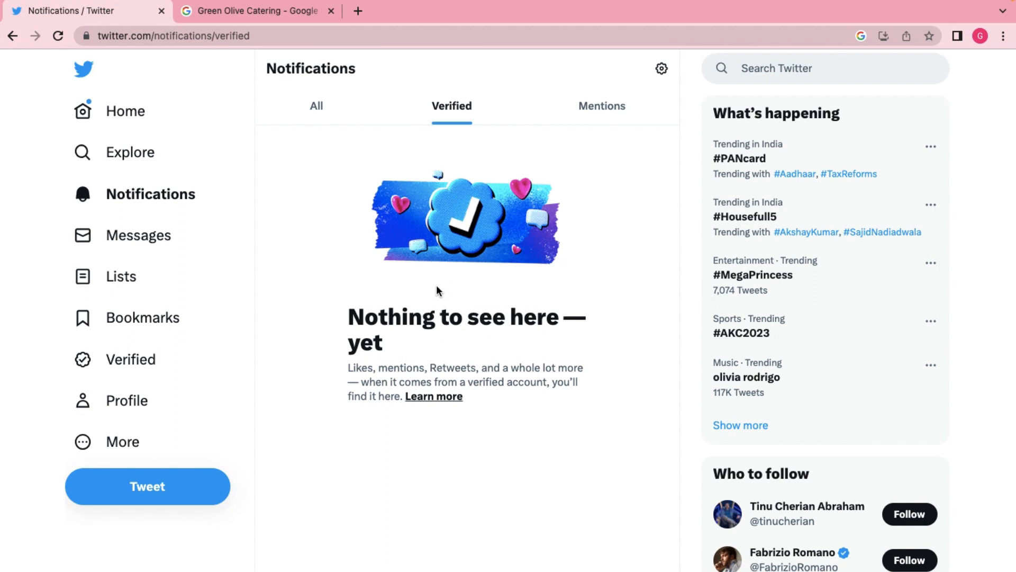
pyautogui.click(142, 241)
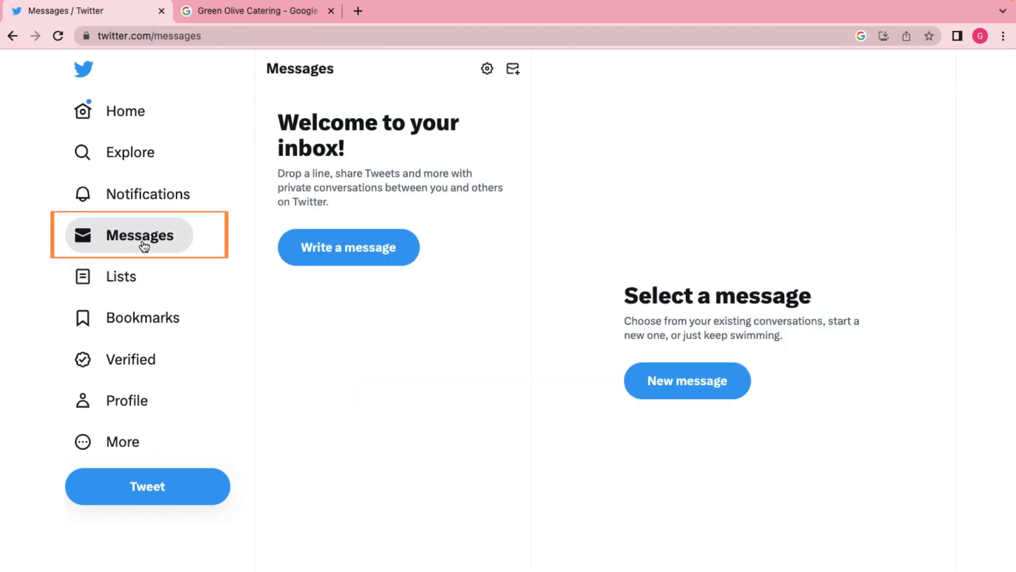